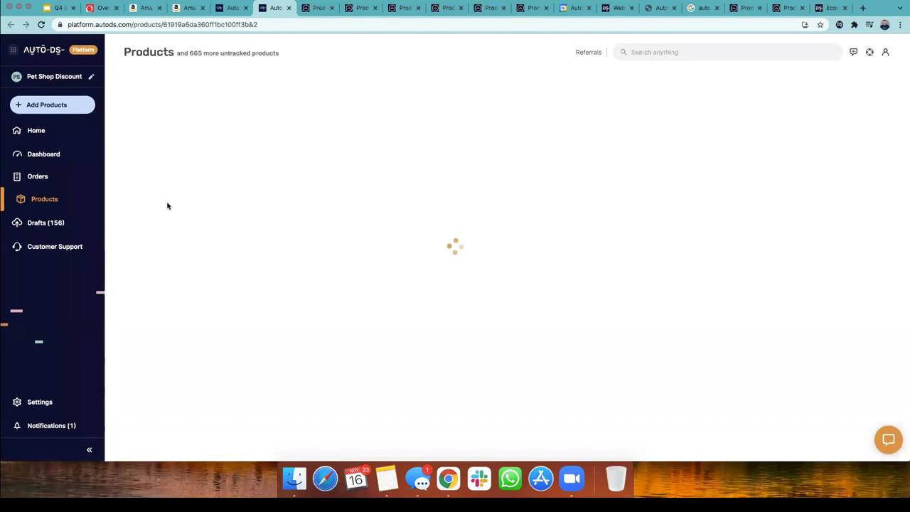
# Step: Return to the 5Ft artificial Christmas tree product and open its images
pyautogui.click(232, 12)
pyautogui.click(263, 8)
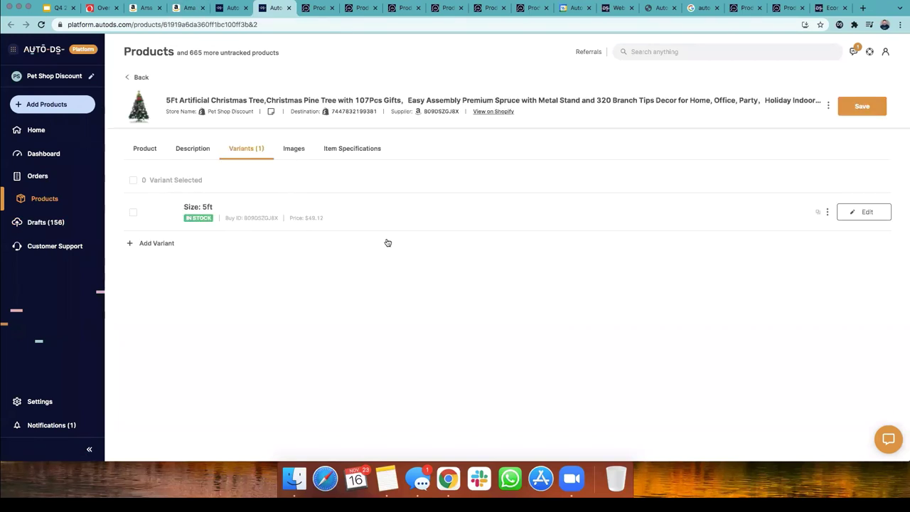
pyautogui.click(293, 148)
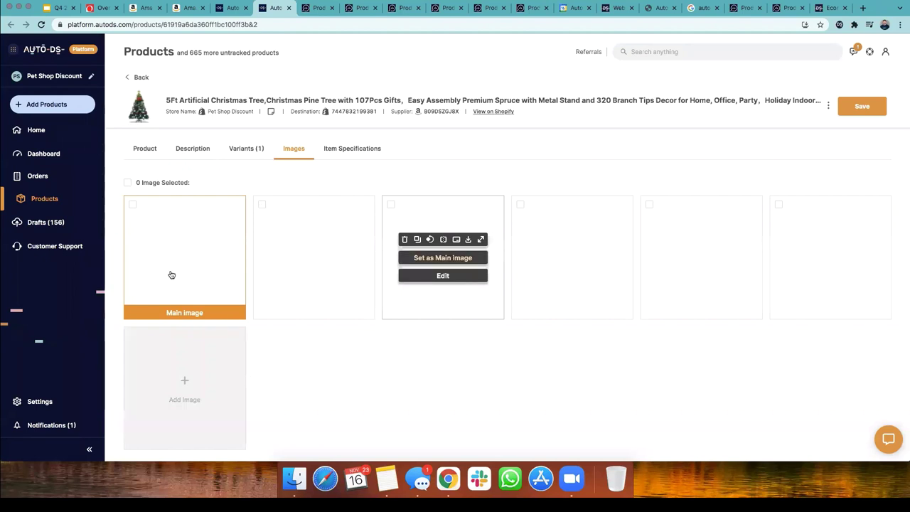
# Step: Open the main tree image in the image editor and overlay a text caption starting with "Best Christmas"
pyautogui.click(182, 275)
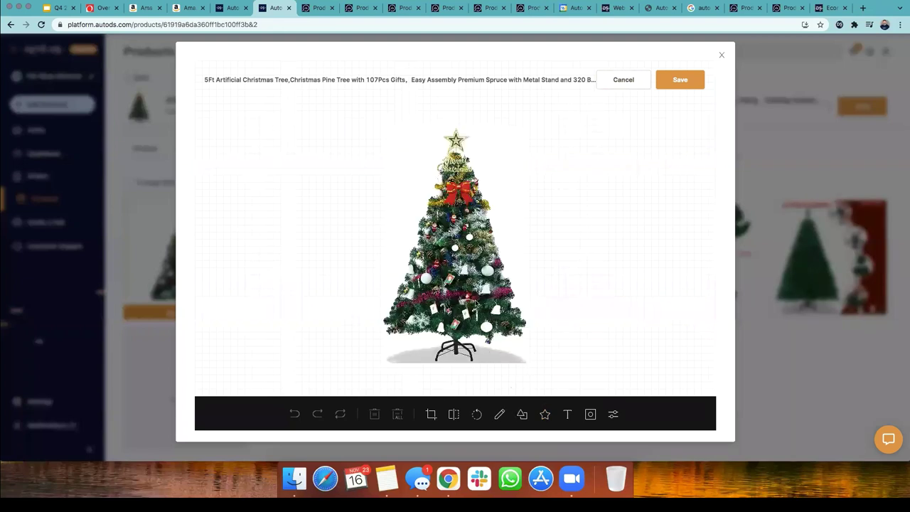
pyautogui.click(568, 414)
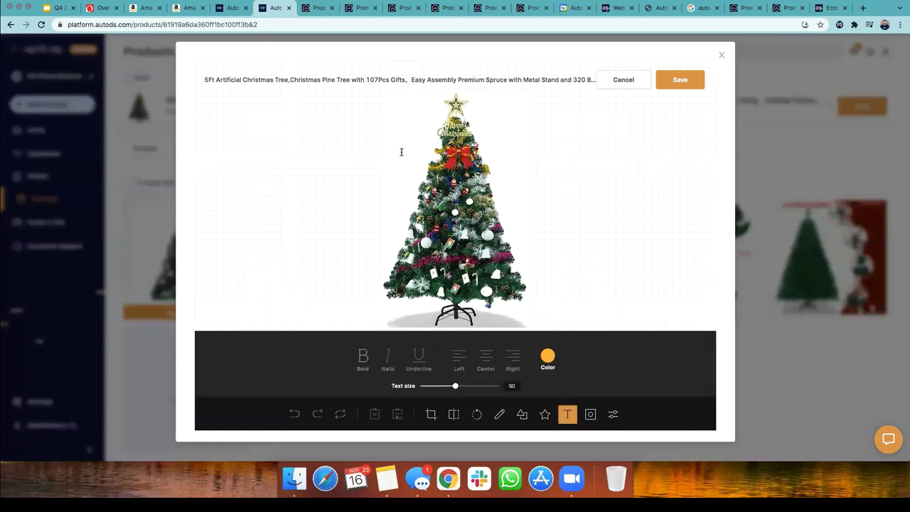
pyautogui.click(389, 174)
pyautogui.press('BackSpace')
pyautogui.write('Best Christmas and')
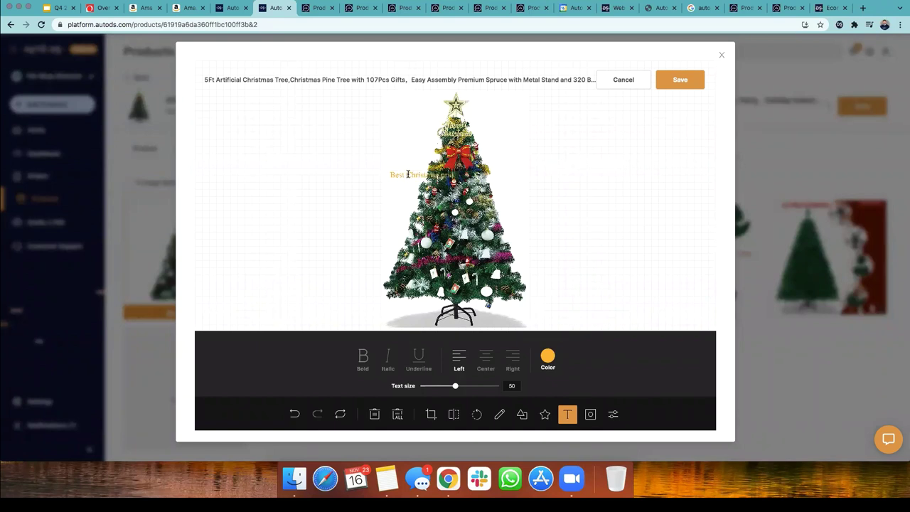
# Step: Move the caption up beside the treetop by cutting and pasting its text, and close the image editor without saving
pyautogui.tripleClick(422, 176)
pyautogui.press('super+c')
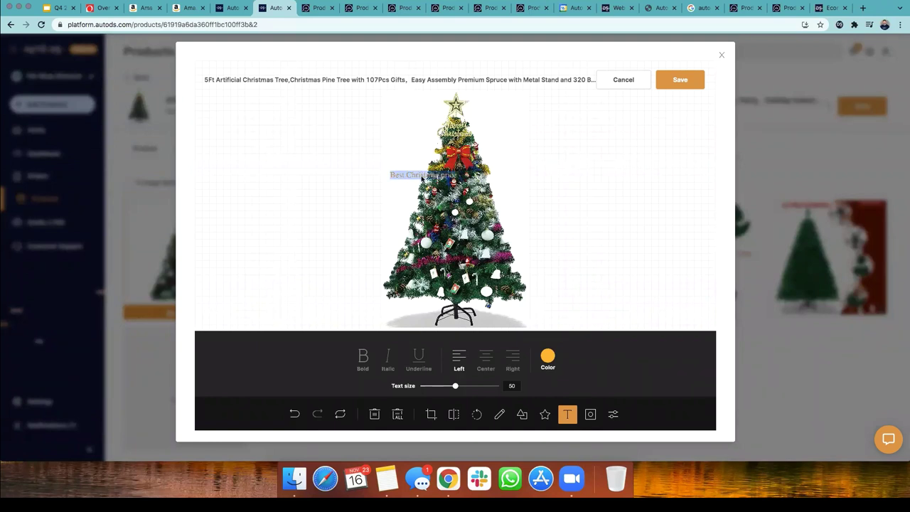
pyautogui.press('BackSpace')
pyautogui.click(391, 131)
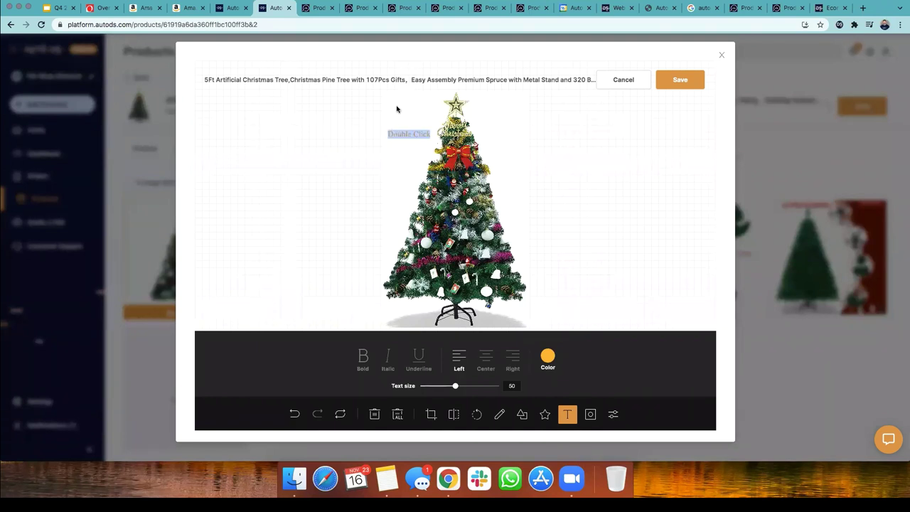
pyautogui.press('super+v')
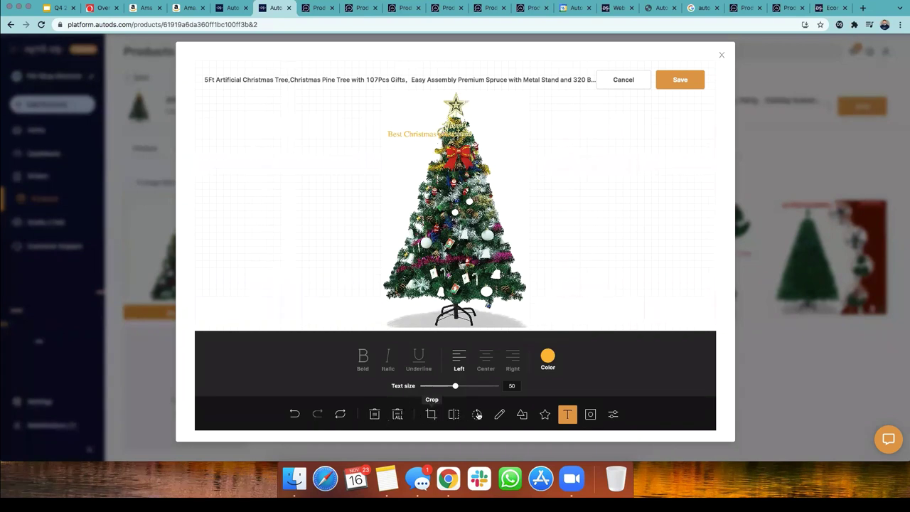
pyautogui.click(478, 415)
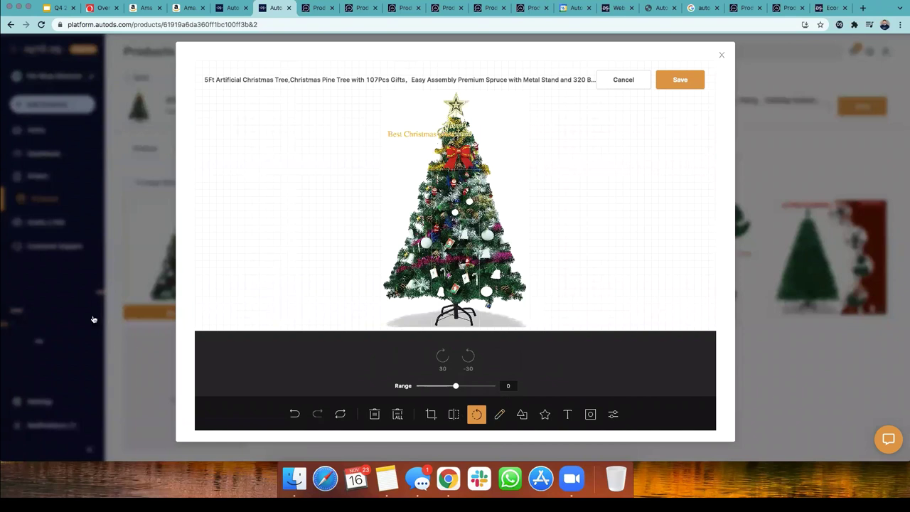
pyautogui.press('Escape')
# Step: Open a store's watermark list and check which watermark is set as default
pyautogui.moveTo(167, 285)
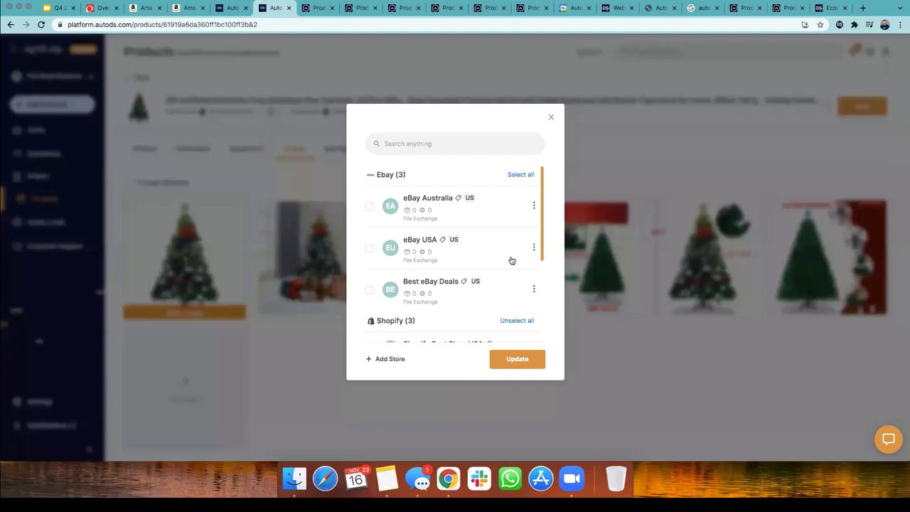
pyautogui.scroll(-5, 512, 260)
pyautogui.click(534, 236)
pyautogui.click(502, 301)
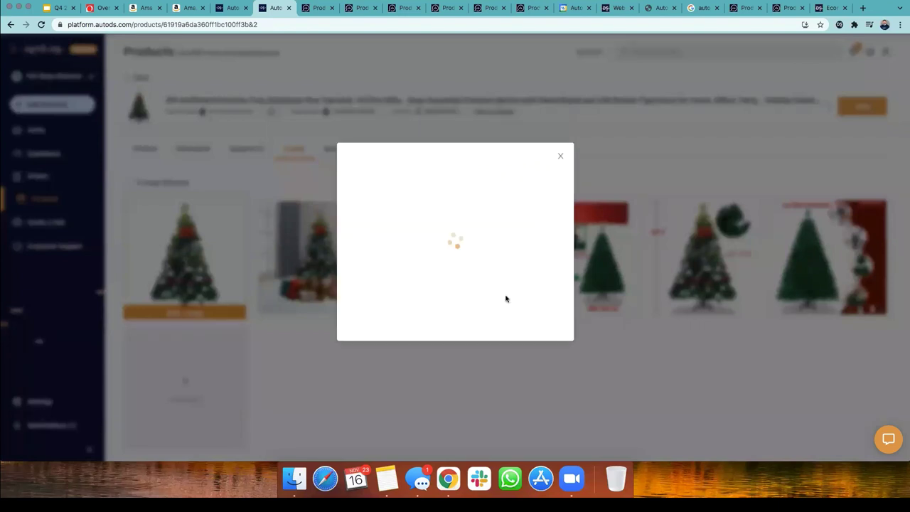
pyautogui.moveTo(368, 245); pyautogui.dragTo(252, 296)
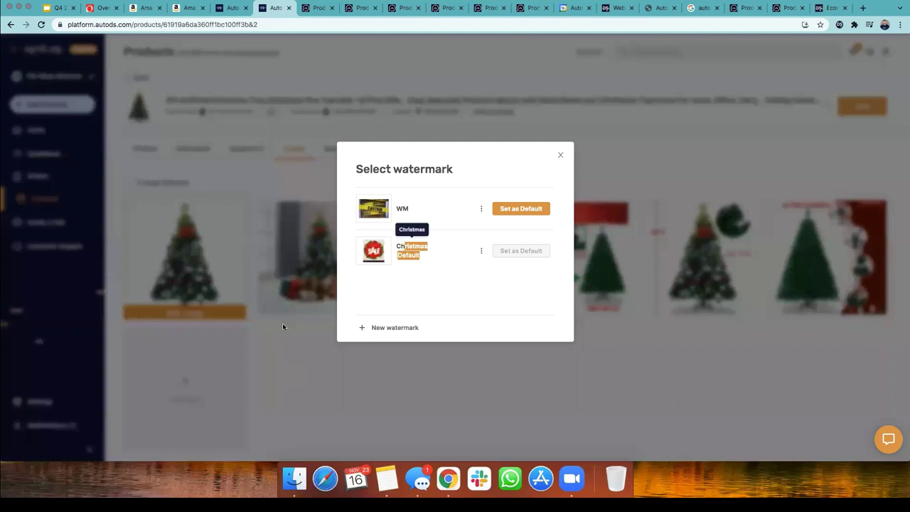
# Step: Close the watermark list and apply the default Christmas watermark to the product's main image
pyautogui.click(174, 241)
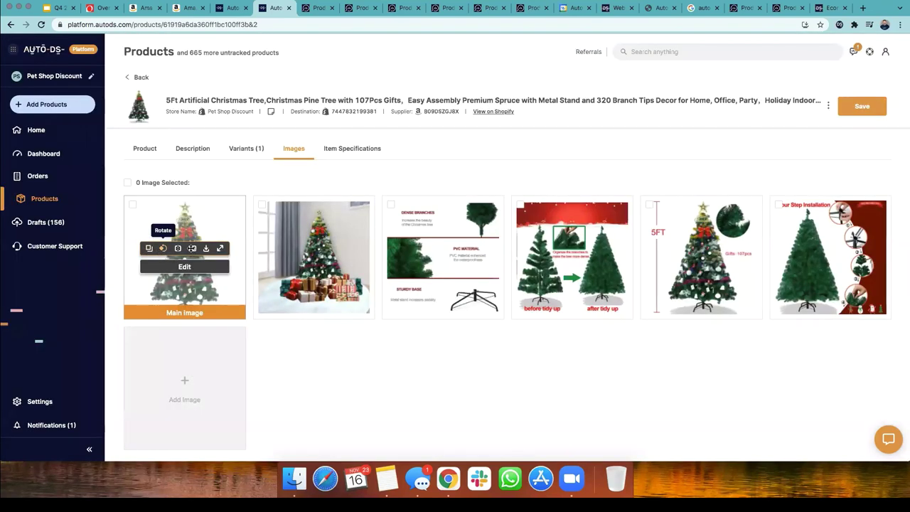
pyautogui.click(192, 248)
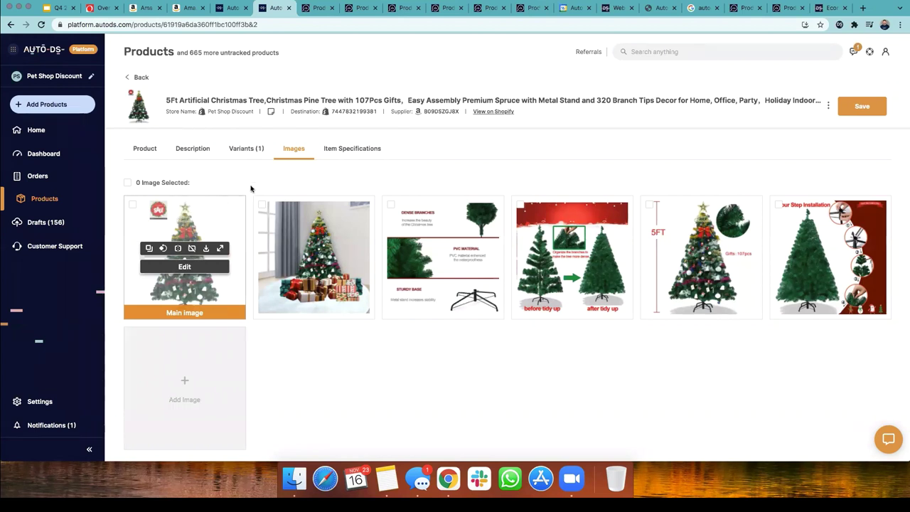
# Step: Review the product's title, available collections and item specifications
pyautogui.click(161, 151)
pyautogui.click(580, 200)
pyautogui.moveTo(411, 200); pyautogui.dragTo(267, 200)
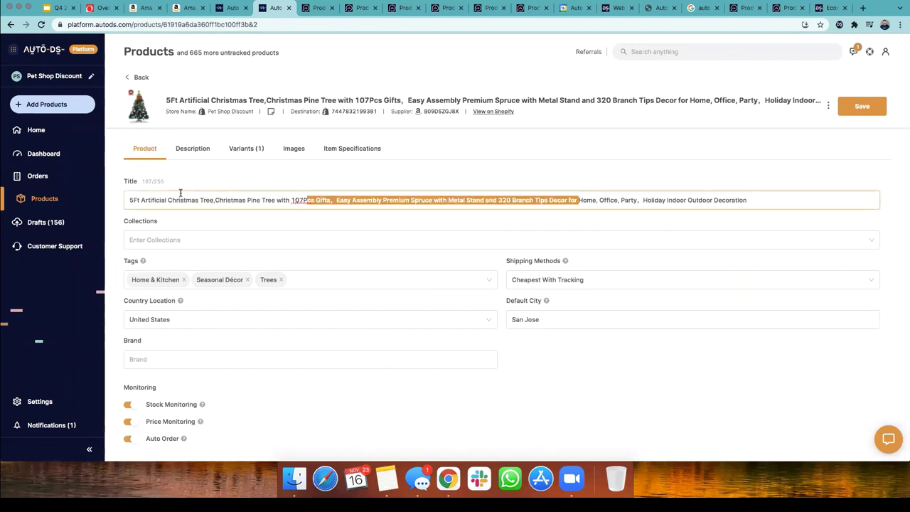
pyautogui.click(229, 244)
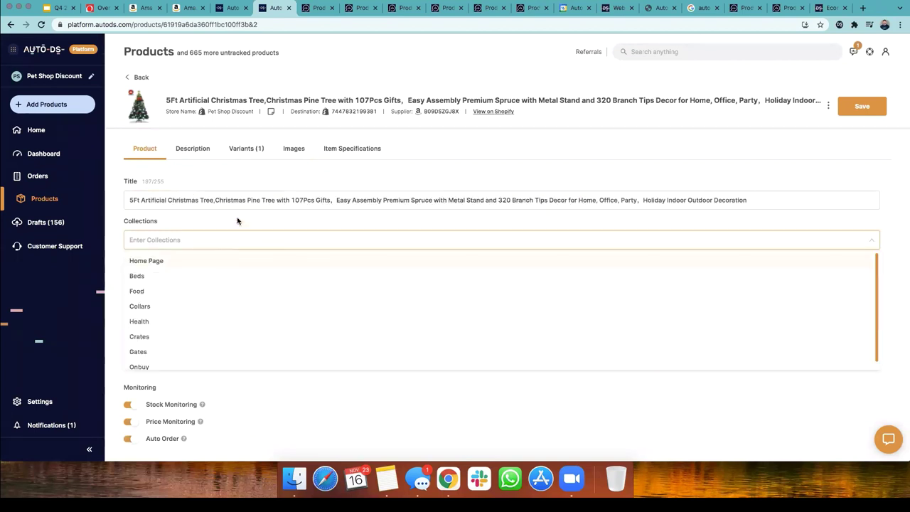
pyautogui.click(420, 171)
pyautogui.click(356, 154)
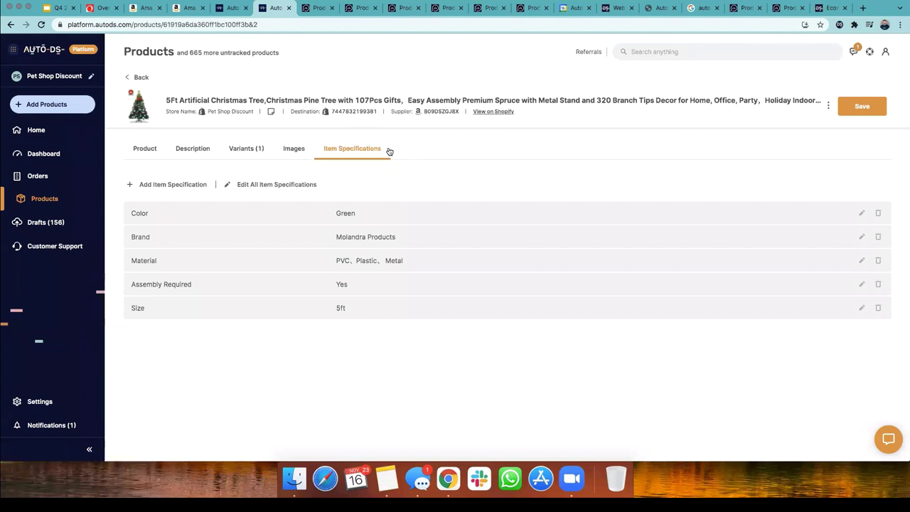
pyautogui.moveTo(381, 152); pyautogui.dragTo(361, 150)
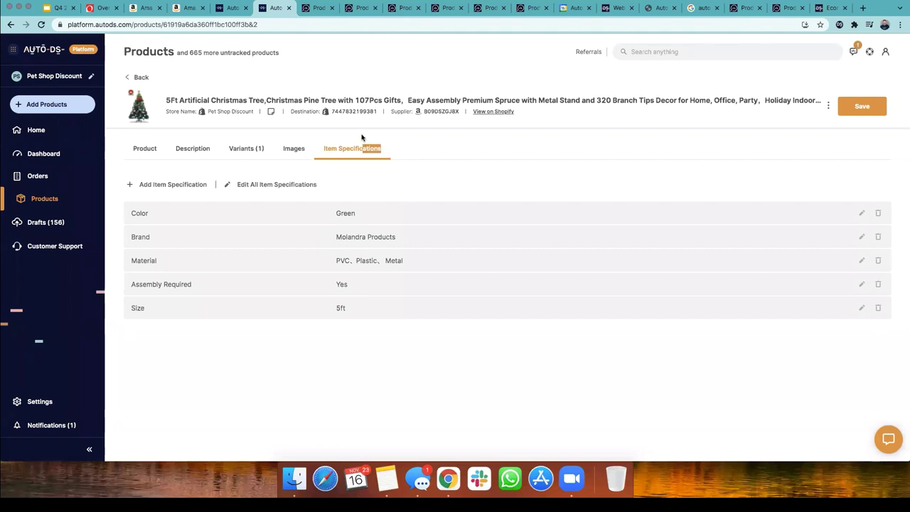
# Step: Switch to the Google Slides presentation and advance to the Price Optimization slide
pyautogui.click(68, 11)
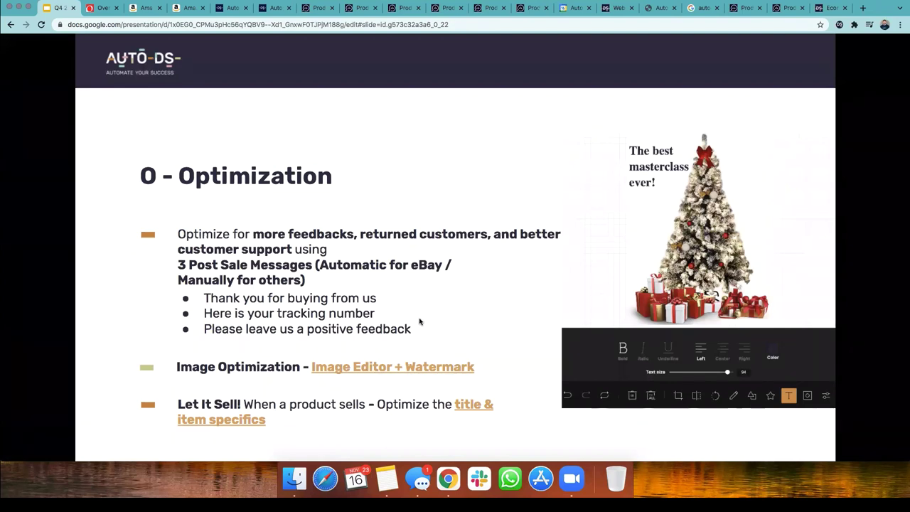
pyautogui.press('Right')
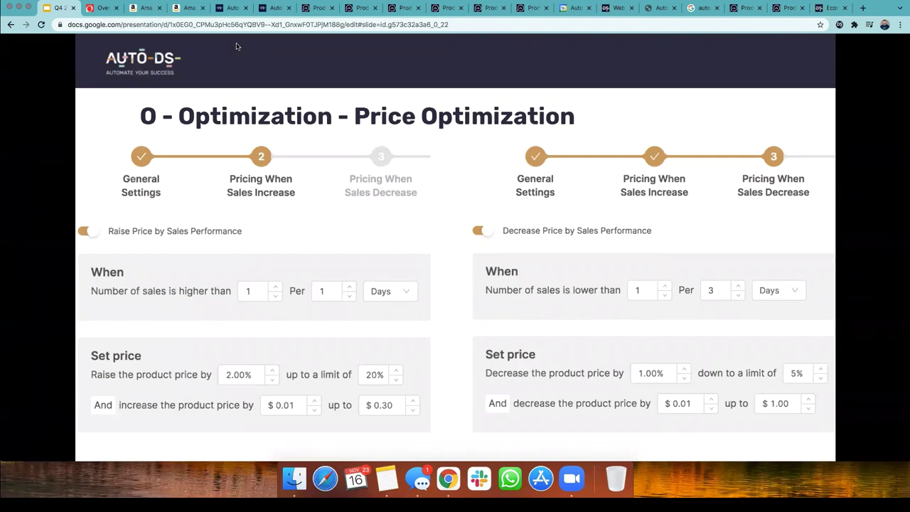
# Step: Switch back to AutoDS and open the Automations settings
pyautogui.click(229, 13)
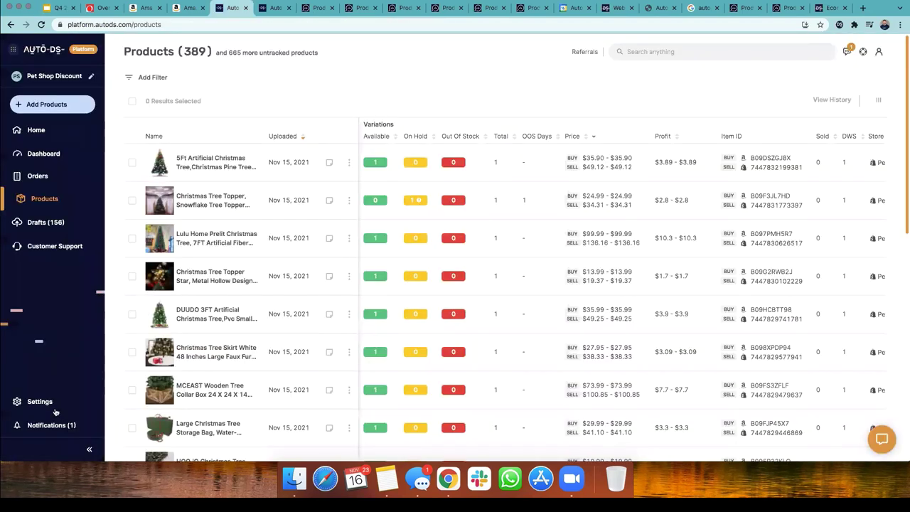
pyautogui.click(55, 409)
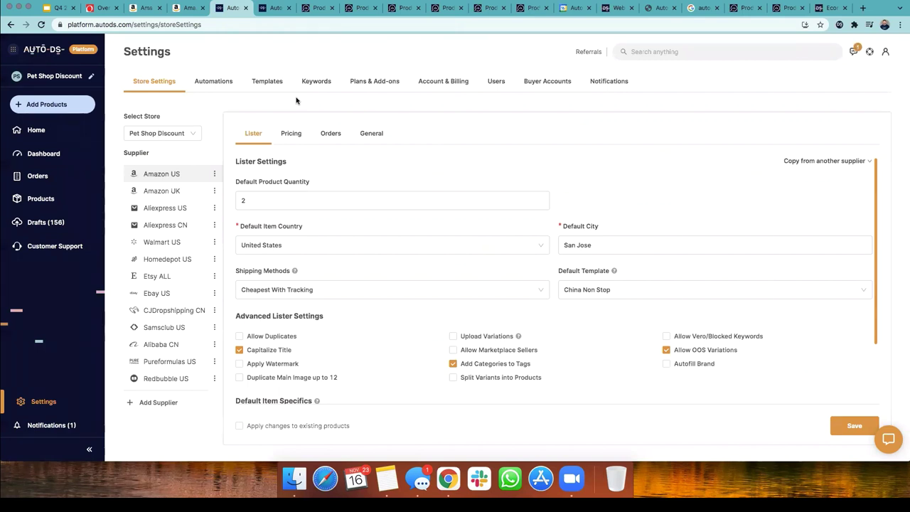
pyautogui.click(215, 82)
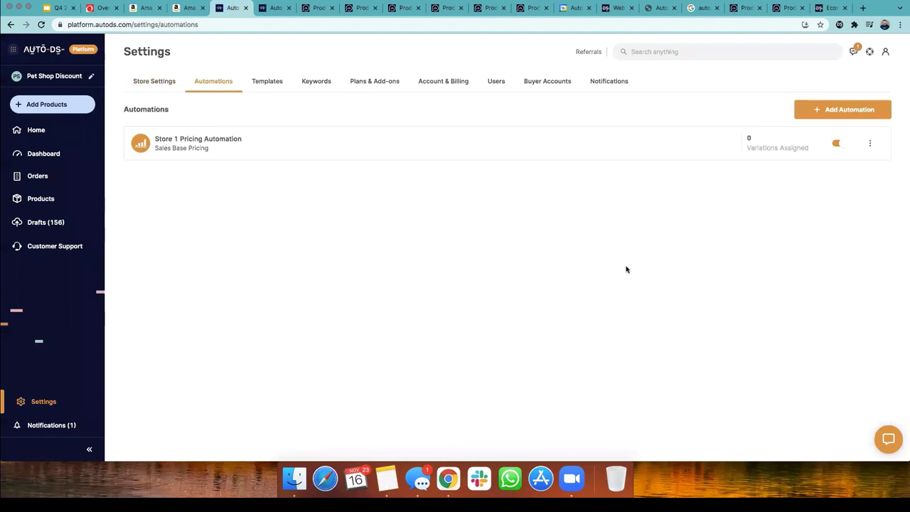
# Step: Start a Sales Base Pricing automation named "Chrtistmas products" and preview its sales-increase and sales-decrease pricing settings
pyautogui.click(818, 115)
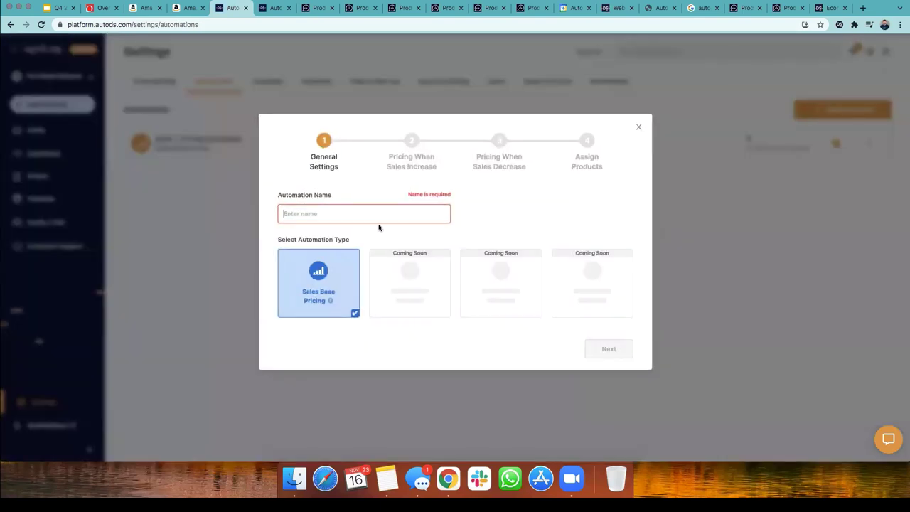
pyautogui.write('Chrtistmas products')
pyautogui.click(604, 347)
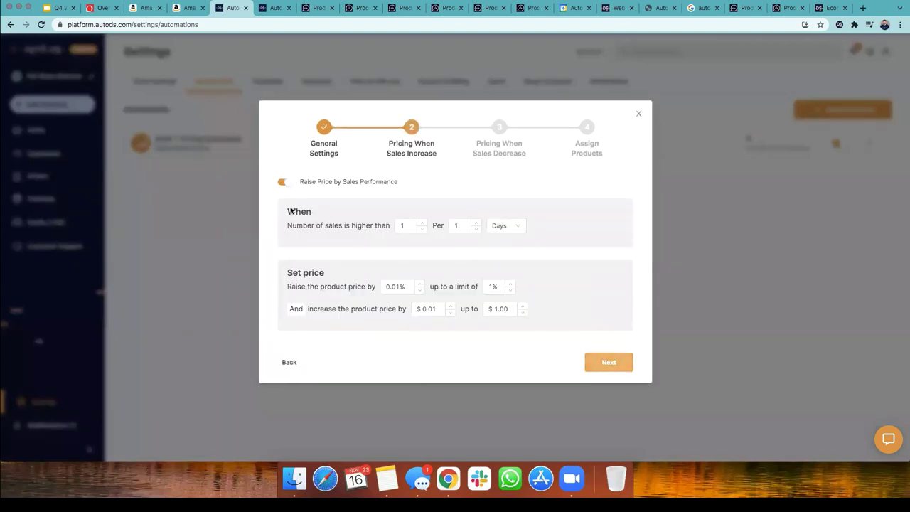
pyautogui.click(600, 362)
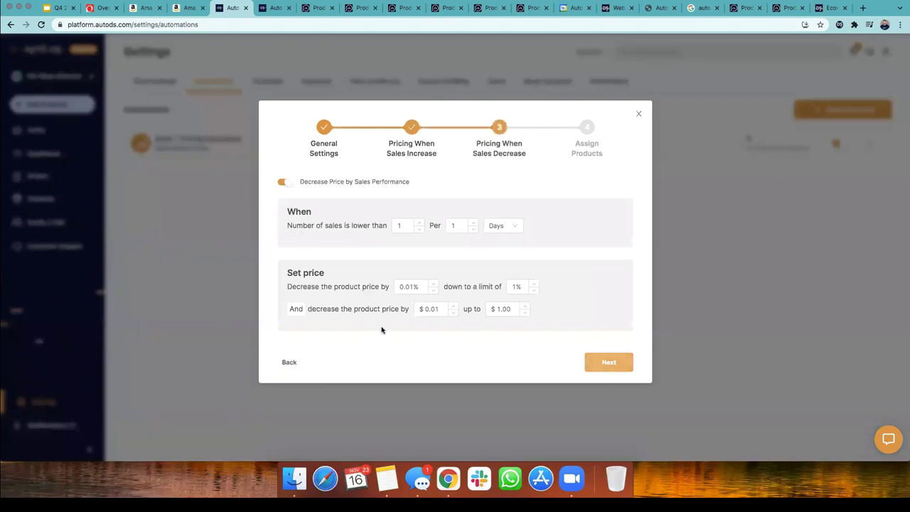
pyautogui.click(289, 364)
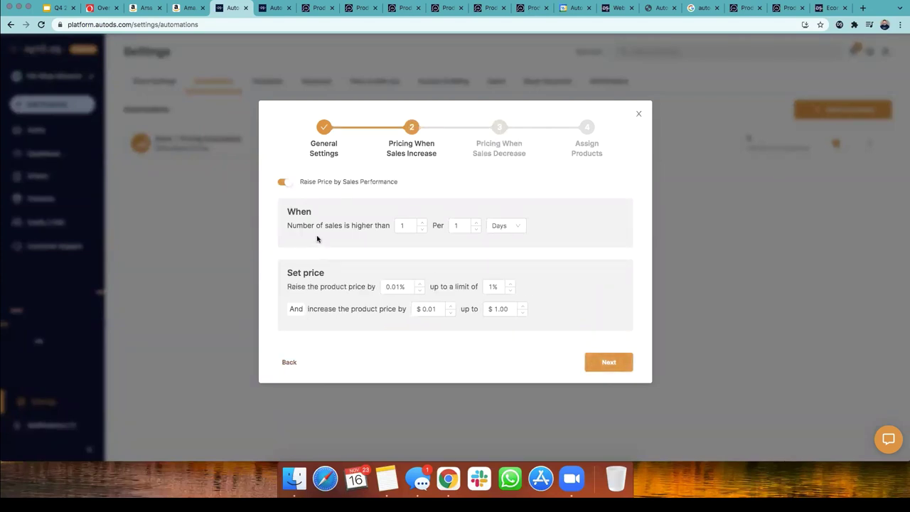
# Step: Set the price-raise condition to more than 5 sales per 7 days
pyautogui.doubleClick(300, 226)
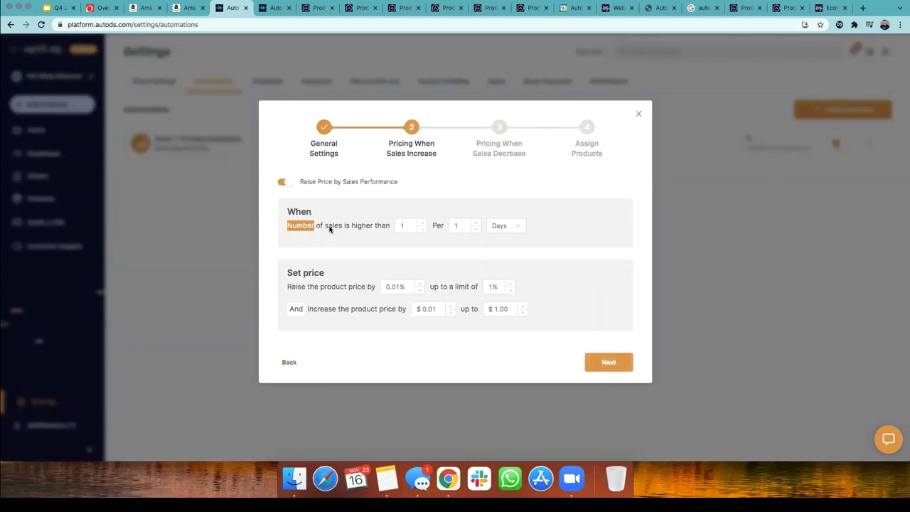
pyautogui.doubleClick(410, 227)
pyautogui.write('5')
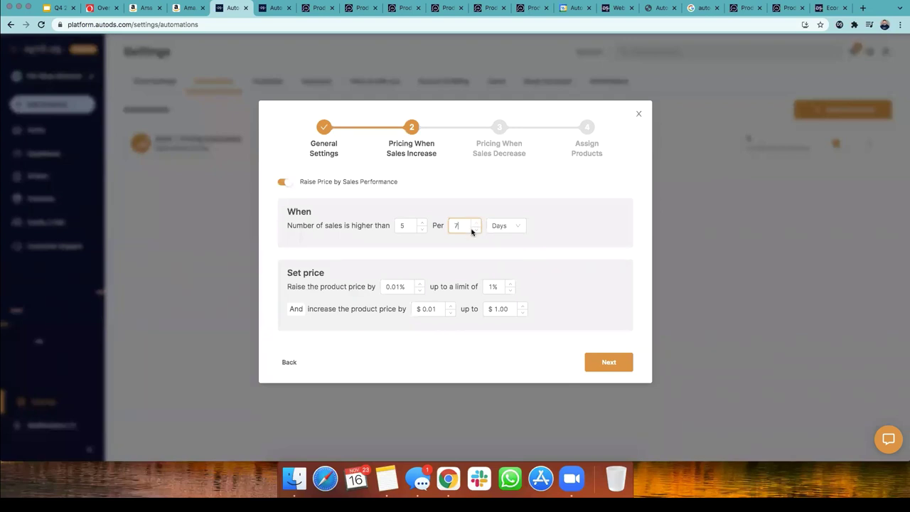
pyautogui.click(407, 253)
# Step: Review the price-raise amounts, continue to the sales-decrease pricing settings, and close the automation setup without saving
pyautogui.tripleClick(309, 276)
pyautogui.click(305, 288)
pyautogui.doubleClick(391, 287)
pyautogui.click(423, 268)
pyautogui.click(603, 362)
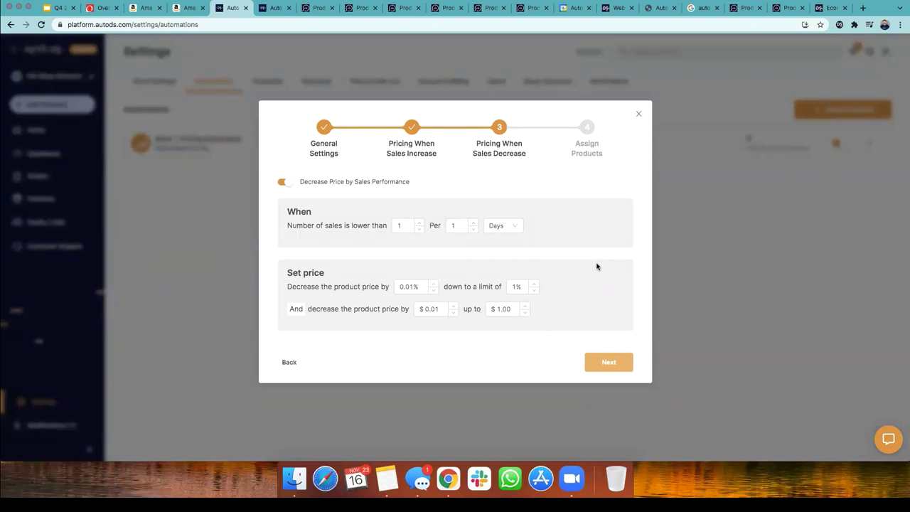
pyautogui.click(849, 236)
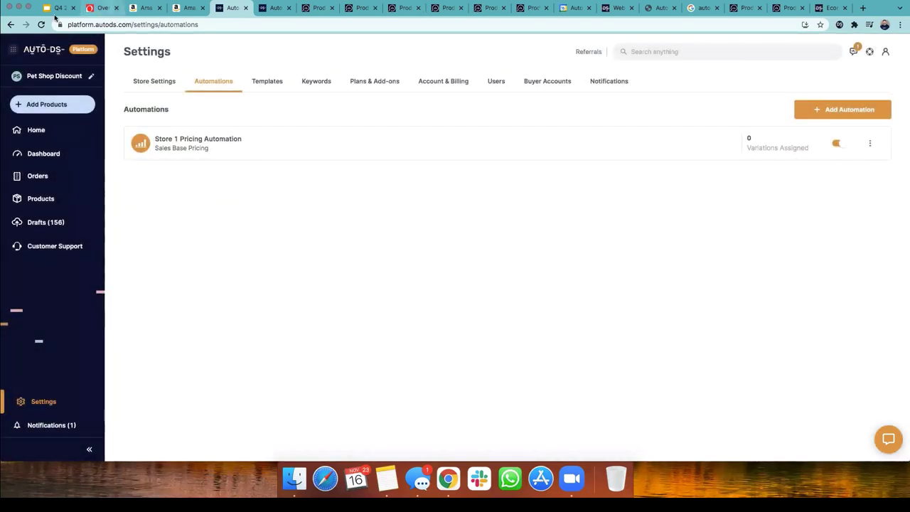
# Step: Switch to the Google Slides presentation and advance to the slide on selecting products to assign
pyautogui.click(54, 8)
pyautogui.click(490, 345)
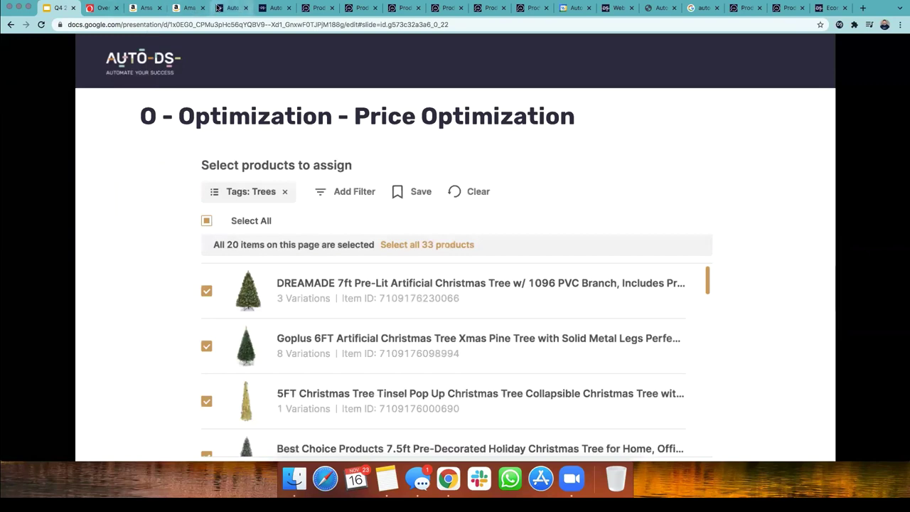
# Step: In AutoDS, start a Sales Base Pricing automation named "Christmas", keep the default pricing rules, and proceed to assigning products
pyautogui.click(231, 8)
pyautogui.click(852, 108)
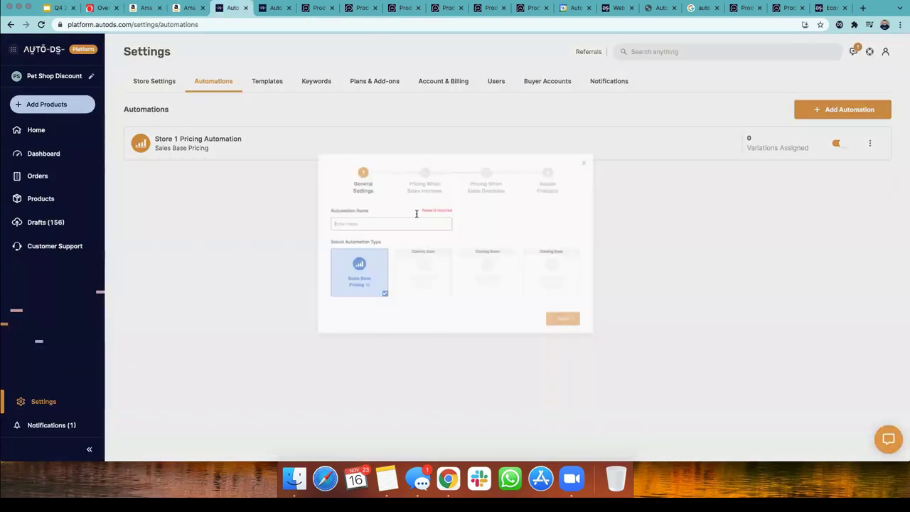
pyautogui.click(417, 213)
pyautogui.write('Christmas')
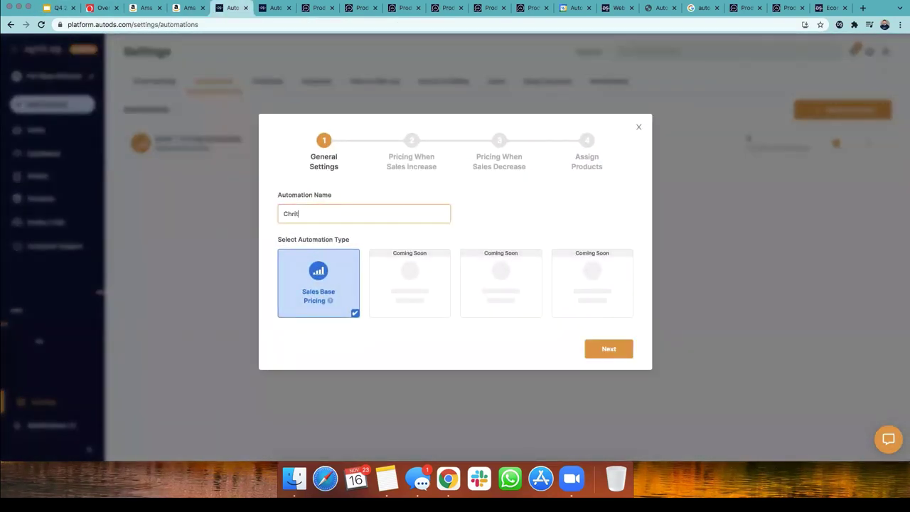
pyautogui.click(618, 347)
pyautogui.click(614, 362)
pyautogui.click(613, 362)
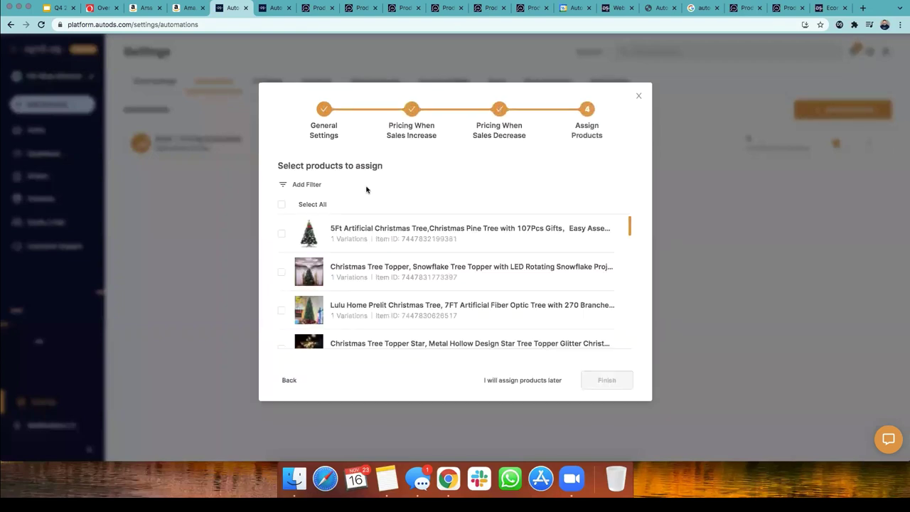
# Step: Add a Tags filter to the products to assign and include the Christmas tag in it
pyautogui.click(306, 185)
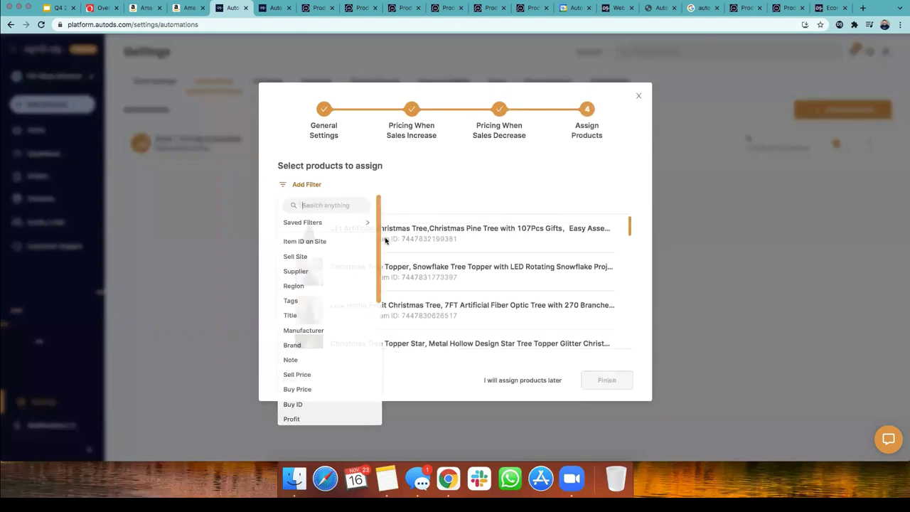
pyautogui.write('tag')
pyautogui.click(322, 243)
pyautogui.click(345, 225)
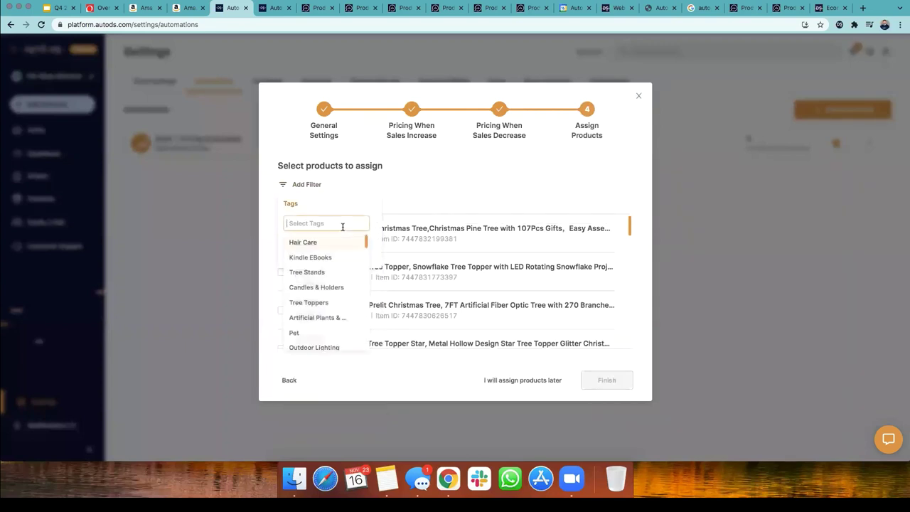
pyautogui.write('CHR')
pyautogui.press('Return')
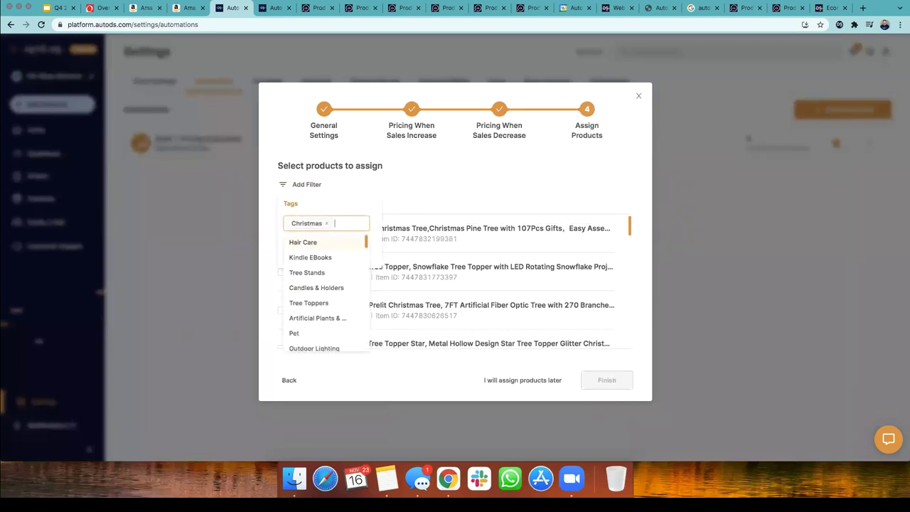
# Step: Add the Trees tag to the filter, apply it, and select all items on the product page
pyautogui.write('tree')
pyautogui.click(283, 358)
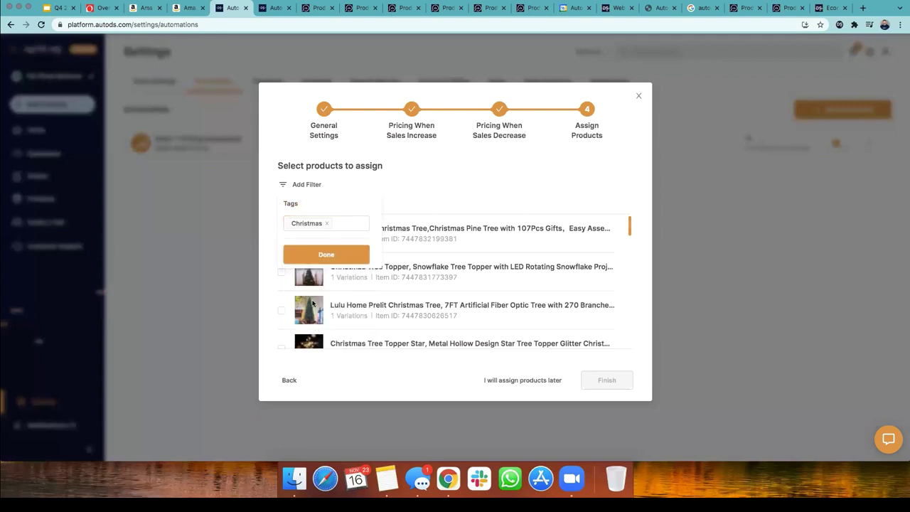
pyautogui.click(349, 222)
pyautogui.write('r')
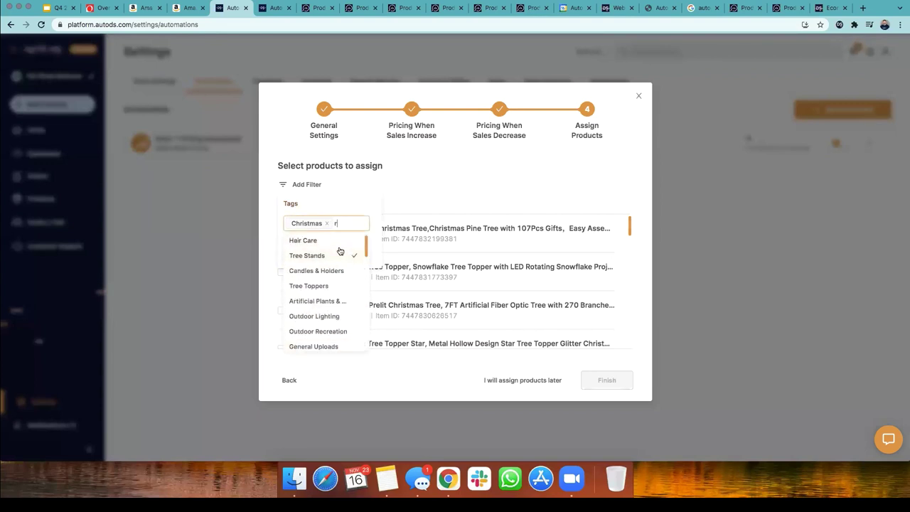
pyautogui.write('ree')
pyautogui.click(300, 316)
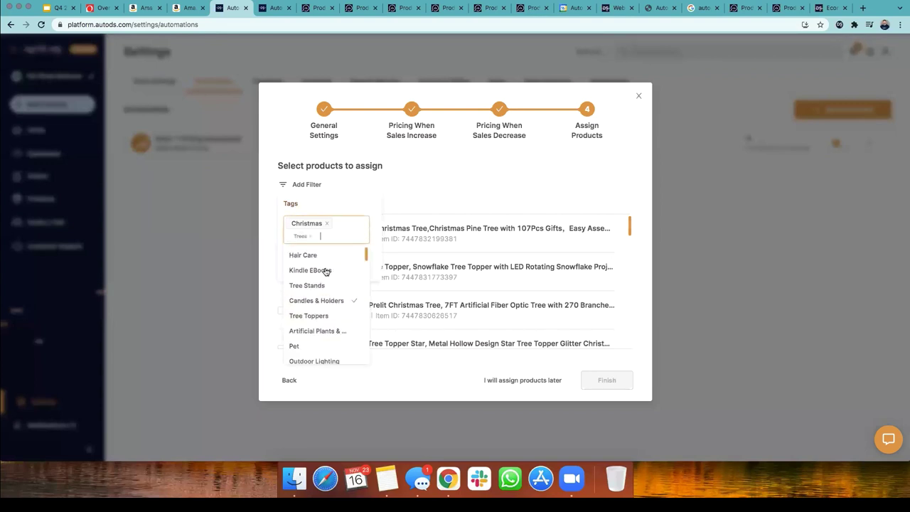
pyautogui.click(368, 201)
pyautogui.click(321, 268)
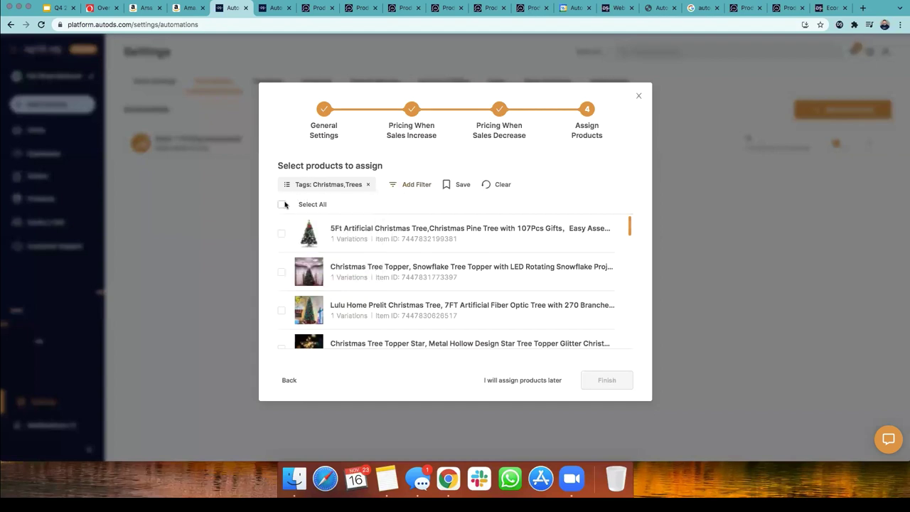
pyautogui.click(282, 205)
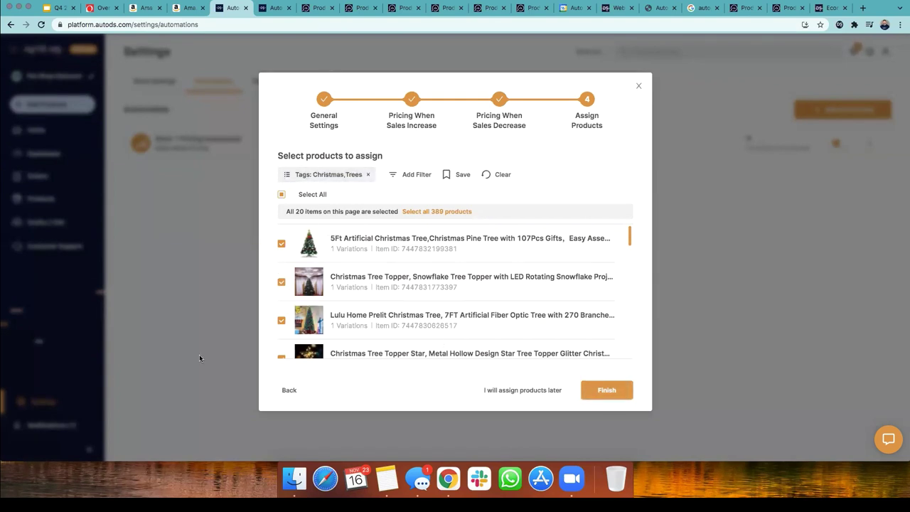
# Step: Switch to the Google Slides presentation and advance to the "Additional Upcoming Launches" slide
pyautogui.click(84, 229)
pyautogui.click(55, 10)
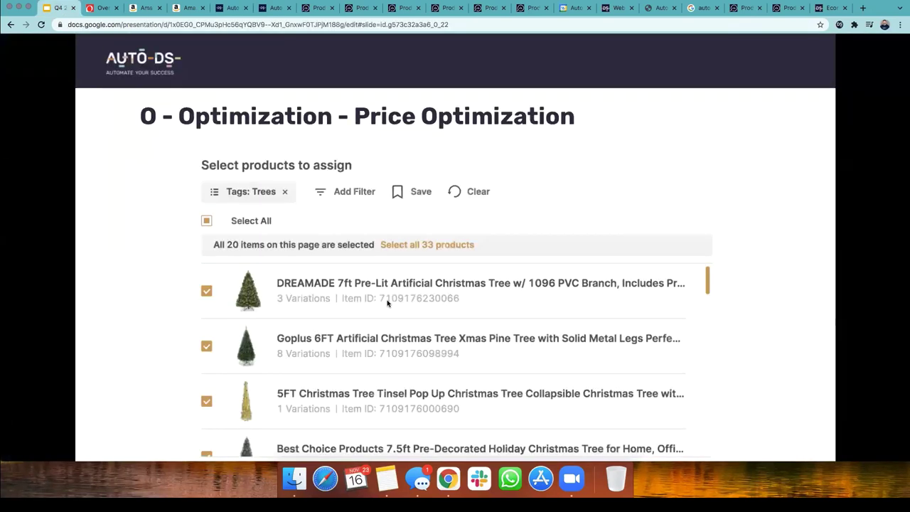
pyautogui.press('Right')
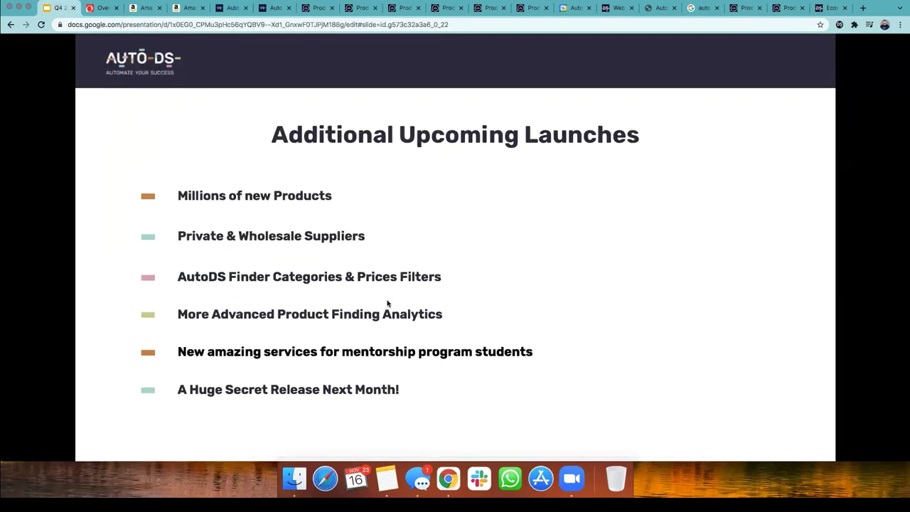